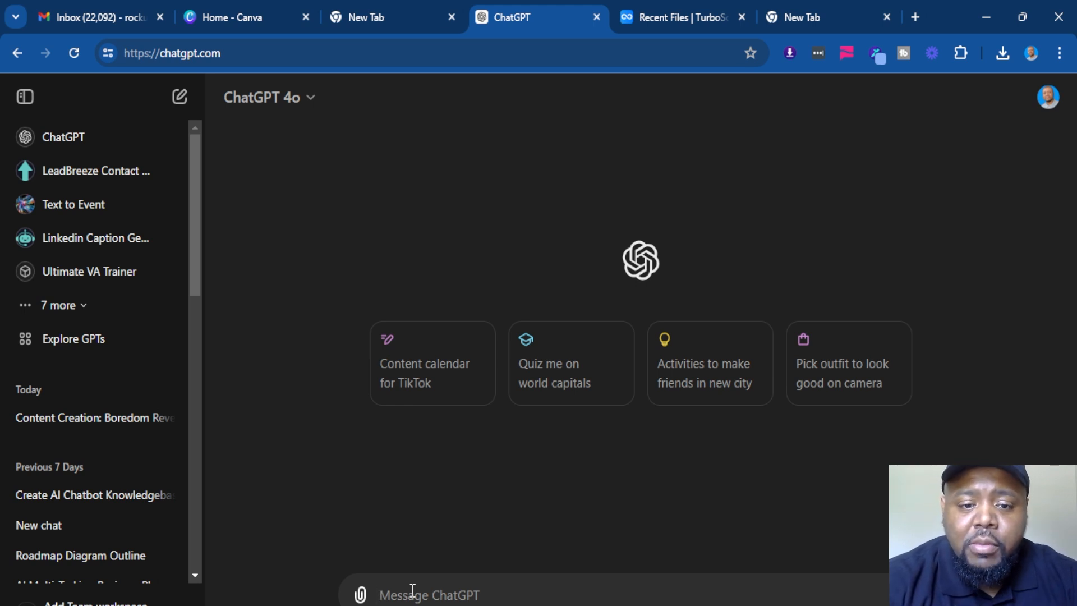
Step: Ask ChatGPT, as a social media manager, to write a motivational speech focusing on loneliness, sadness, pain, frustration and hopelessness
{"action": "type", "text": "You are a social media manager that's great at creating long form content. I need you to create a motivational speech that will focus on the the following emotions, loneliness, sadness, pain, frustration, and hopelessness."}
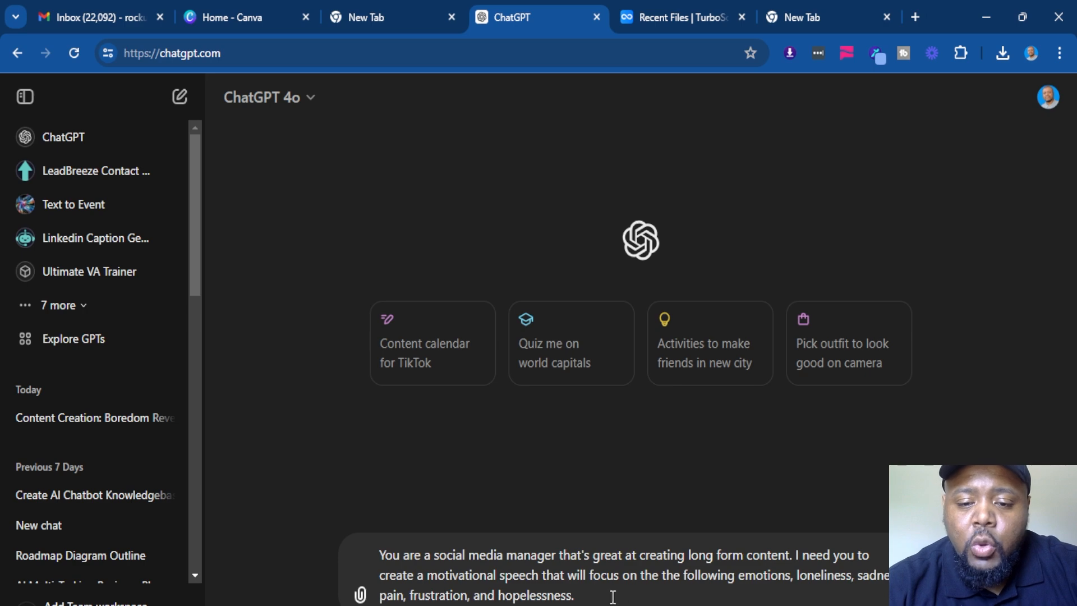
{"action": "key", "text": "Return"}
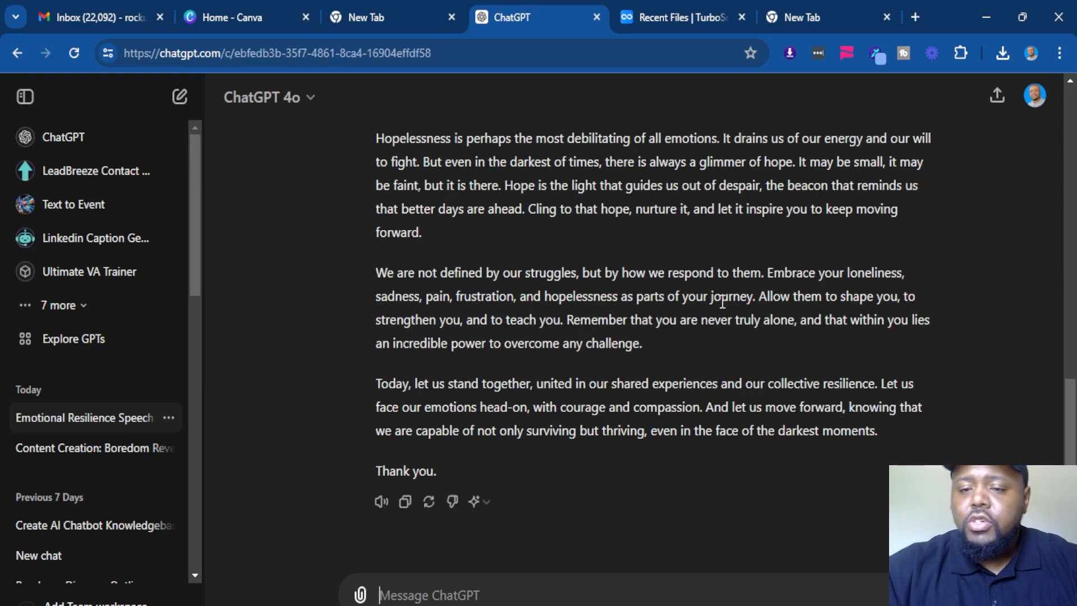
{"action": "mouse_move", "coordinate": [1070, 417]}
{"action": "left_mouse_down"}
{"action": "mouse_move", "coordinate": [1073, 185]}
{"action": "mouse_move", "coordinate": [1072, 431]}
{"action": "left_mouse_up"}
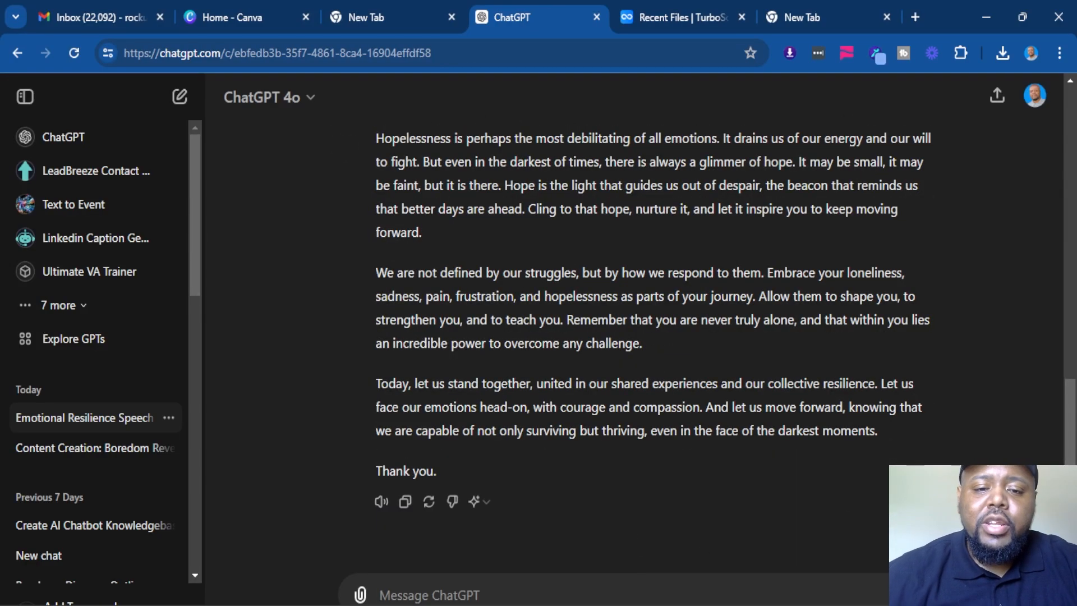
Step: Request 100 viral 1-2 sentence tweets based on the speech, without emojis or hashtags, as a CSV file, and download viral_tweets.csv to review
{"action": "type", "text": "I want you to create 100 viral tweet post that are 1-2 sentences long based on the speech you just wrote. Do not add emojis, or hashtags. Create an authentic writing style that's intended to resonate with the audience and how they are feeling."}
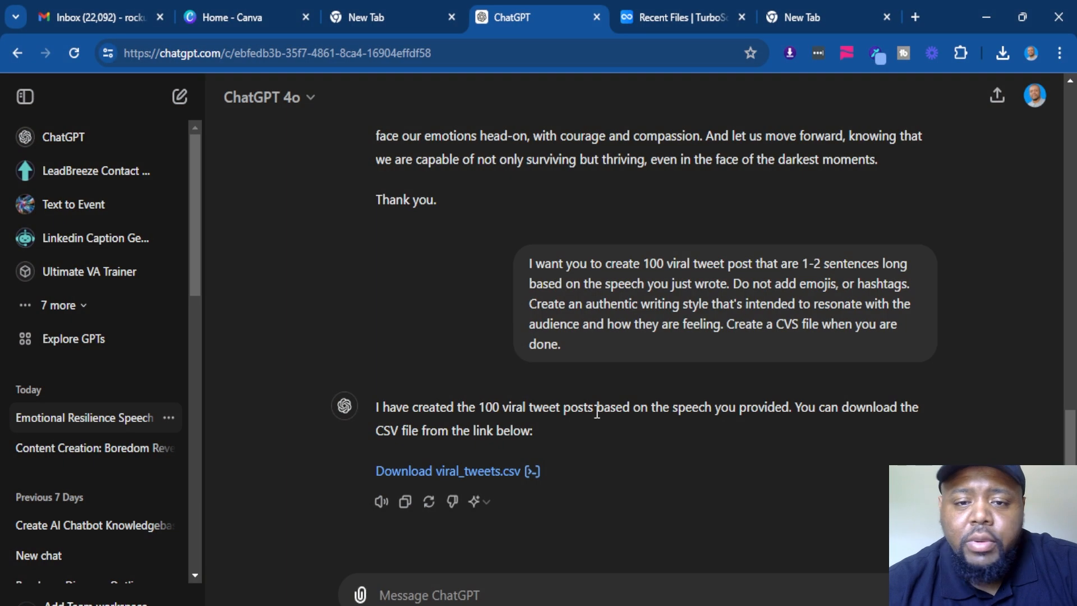
{"action": "left_click", "coordinate": [504, 481]}
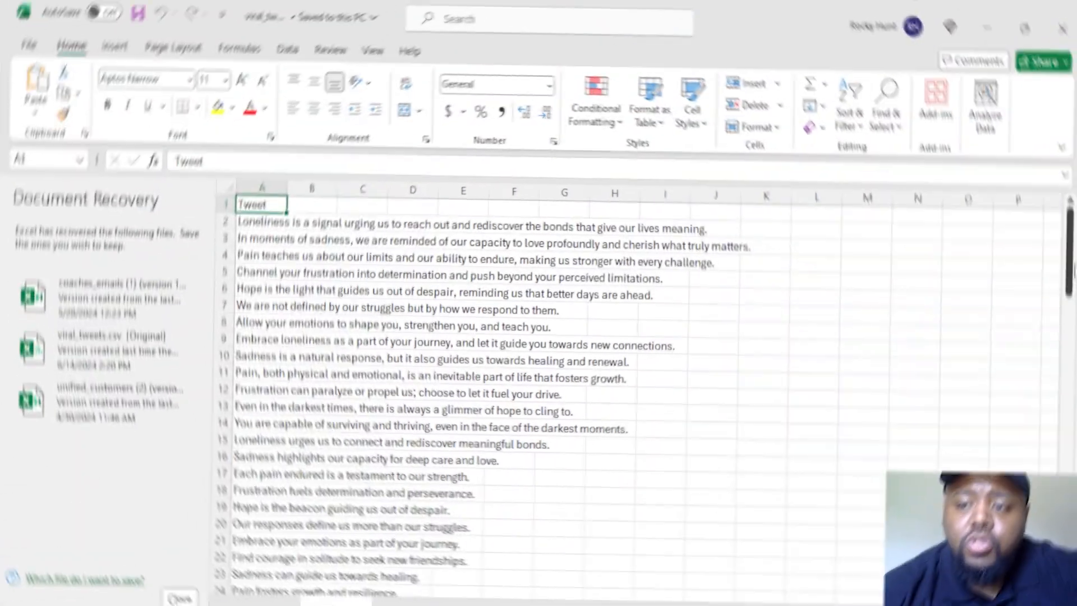
{"action": "left_click_drag", "start_coordinate": [1069, 246], "coordinate": [1070, 253]}
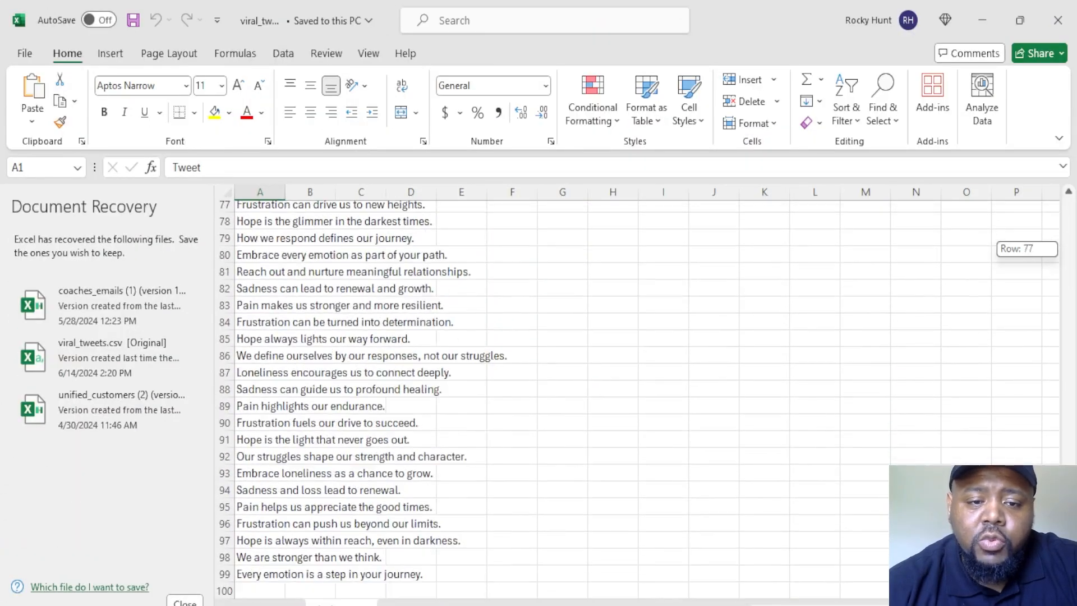
{"action": "left_click_drag", "start_coordinate": [1069, 591], "coordinate": [1068, 560]}
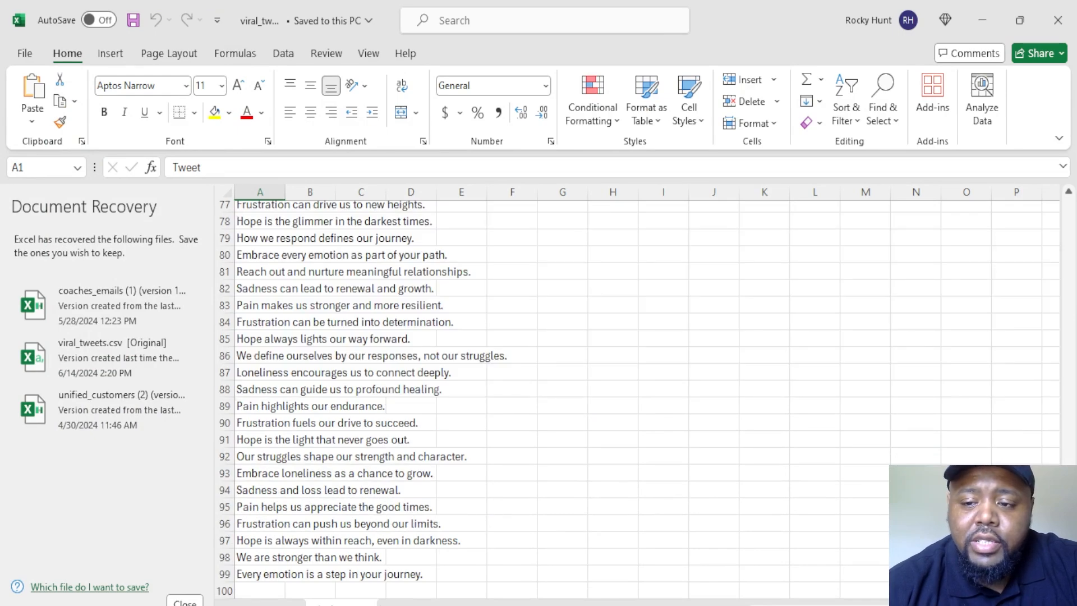
{"action": "scroll", "coordinate": [364, 392], "scroll_direction": "up", "scroll_amount": 5}
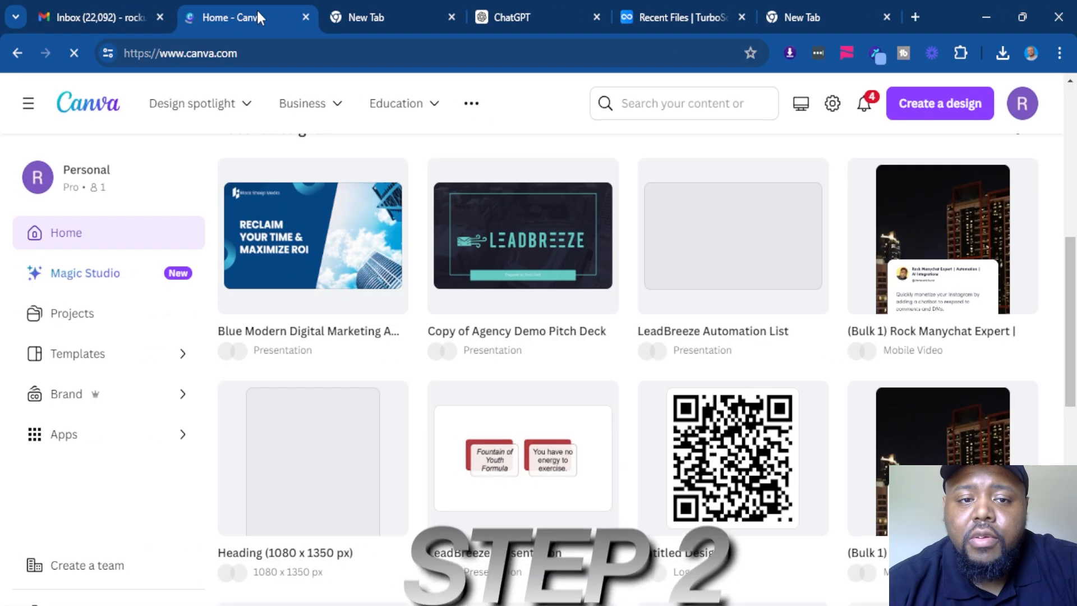
Step: Switch to Canva, search for "reel" among Instagram Reel designs, and open the New Year's Resolutions template
{"action": "left_click", "coordinate": [663, 105]}
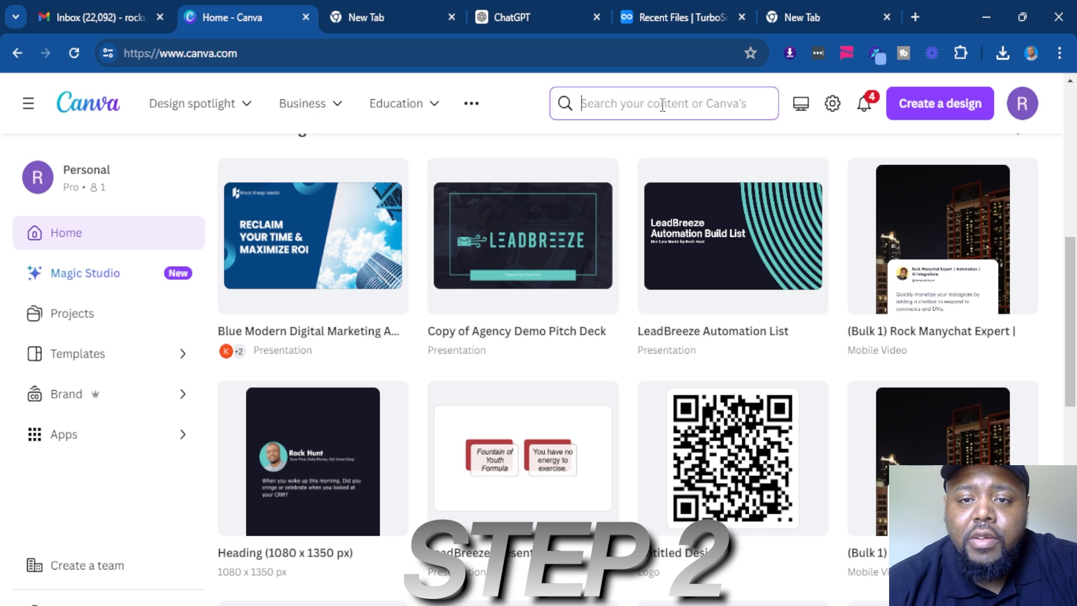
{"action": "type", "text": "reel"}
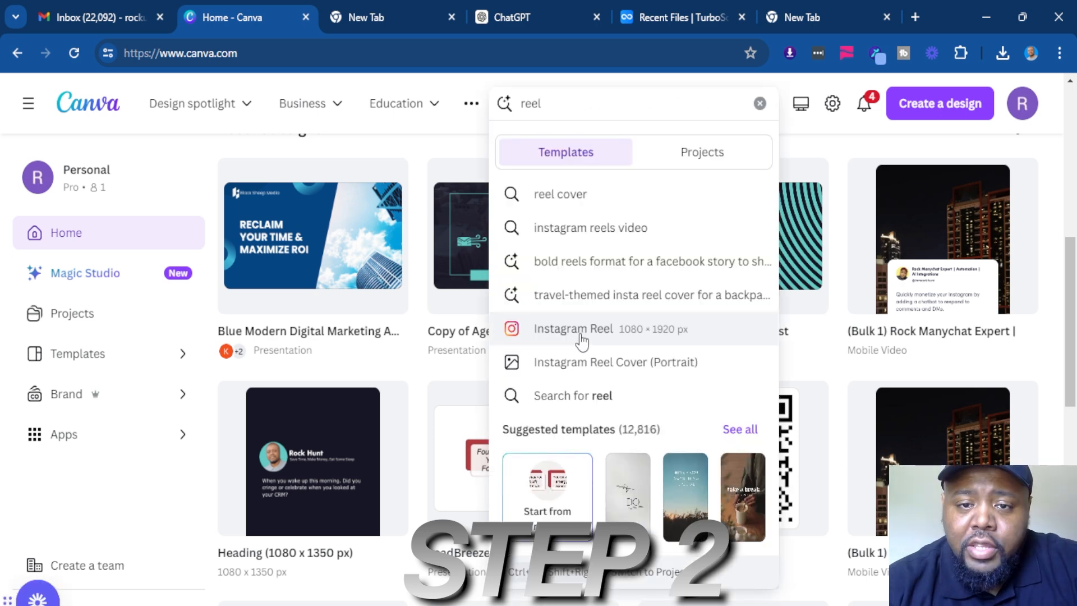
{"action": "left_click", "coordinate": [580, 334]}
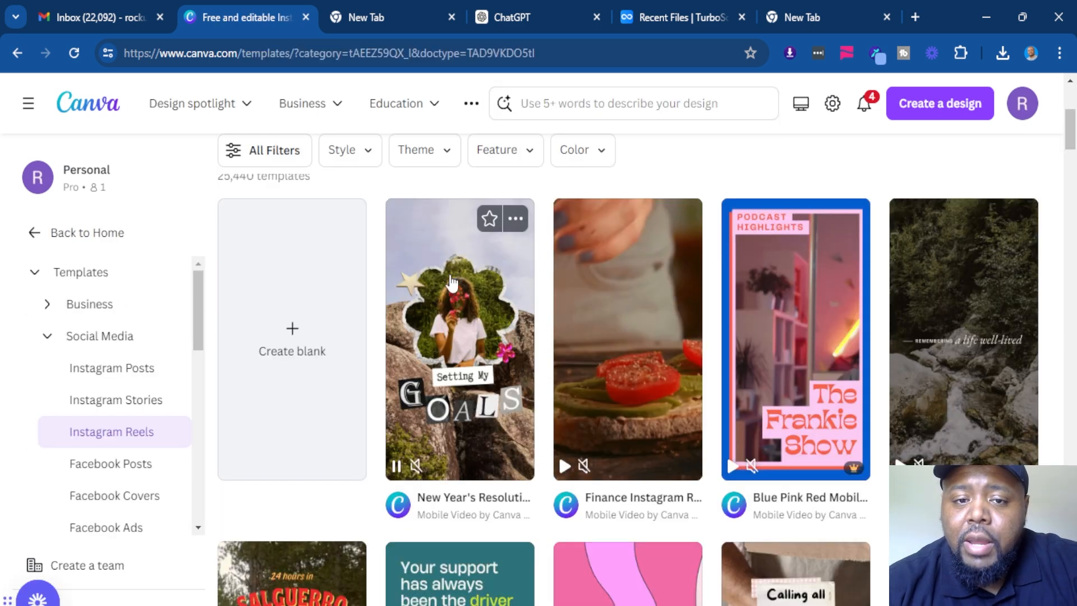
{"action": "left_click", "coordinate": [432, 260]}
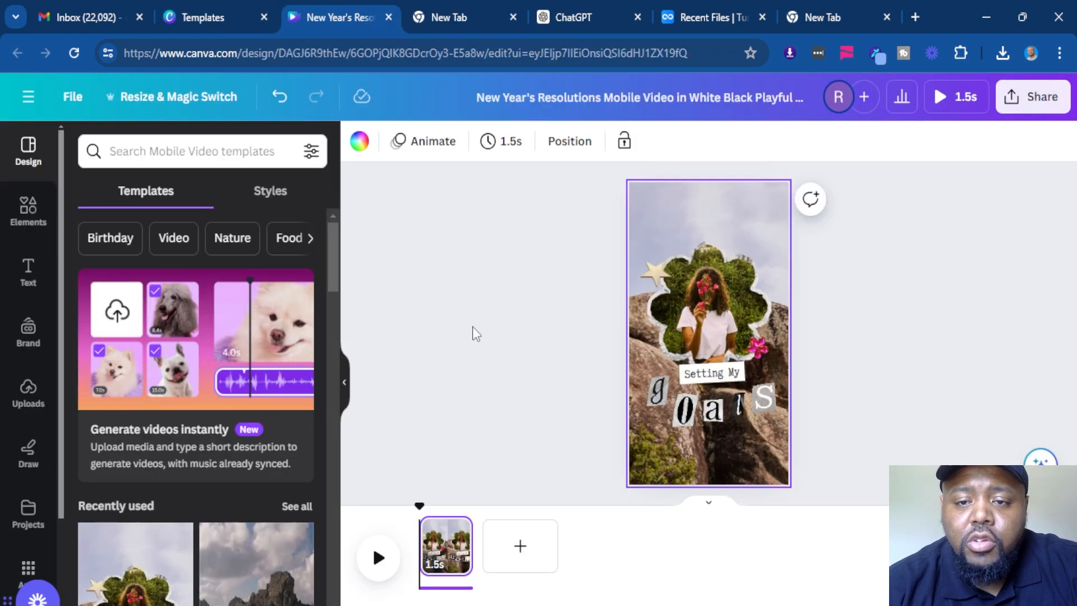
Step: Set the page's timing to 5.0 seconds and delete the template's foreground elements, keeping only the rock background
{"action": "left_click", "coordinate": [501, 140]}
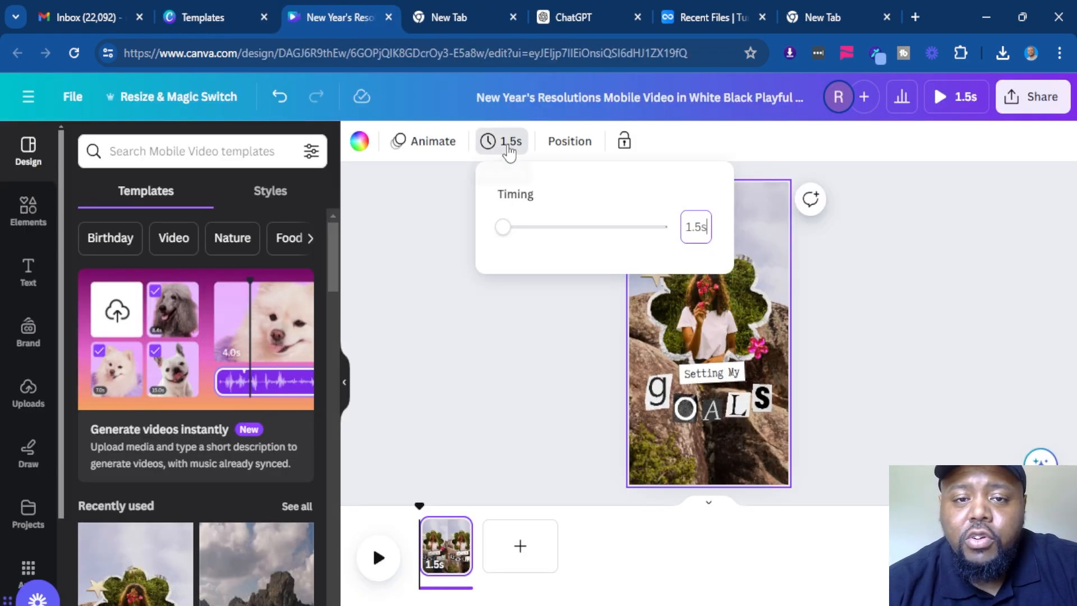
{"action": "left_click_drag", "start_coordinate": [505, 236], "coordinate": [525, 241]}
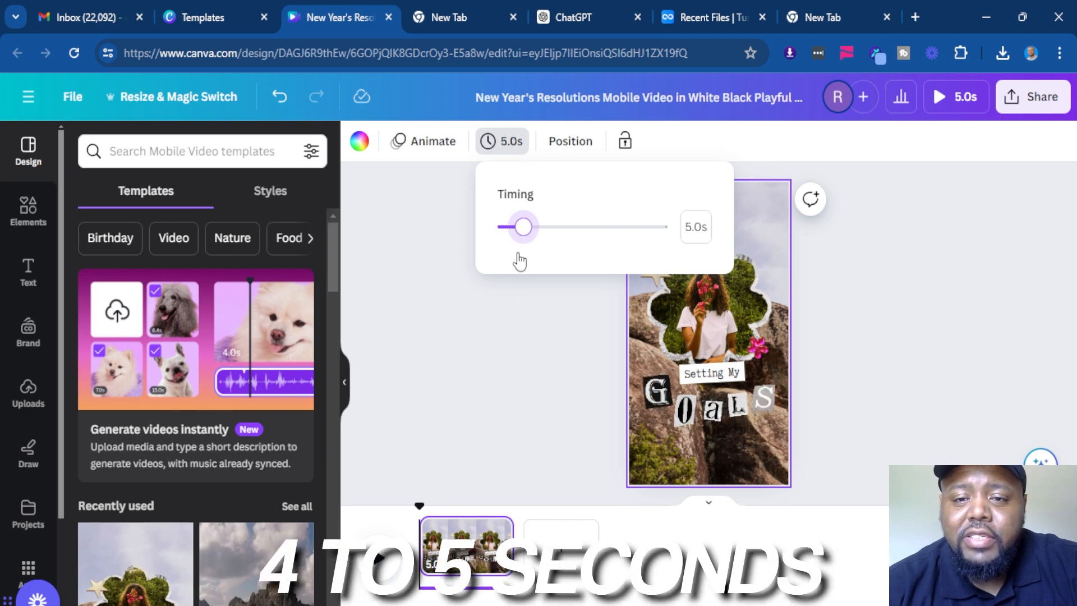
{"action": "left_click", "coordinate": [502, 372]}
{"action": "left_click_drag", "start_coordinate": [931, 418], "coordinate": [525, 190]}
{"action": "key", "text": "Delete"}
Step: Search the templates for "tweet" and apply the Animated Peaceful Water Tweet with Lofi Music template to the page
{"action": "left_click", "coordinate": [209, 157]}
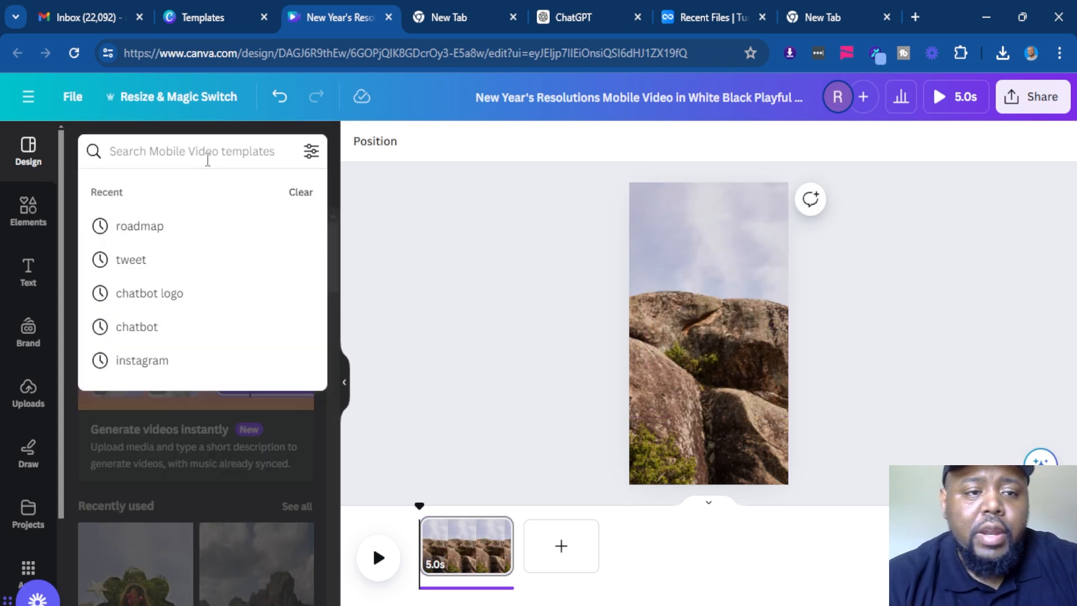
{"action": "type", "text": "tweet"}
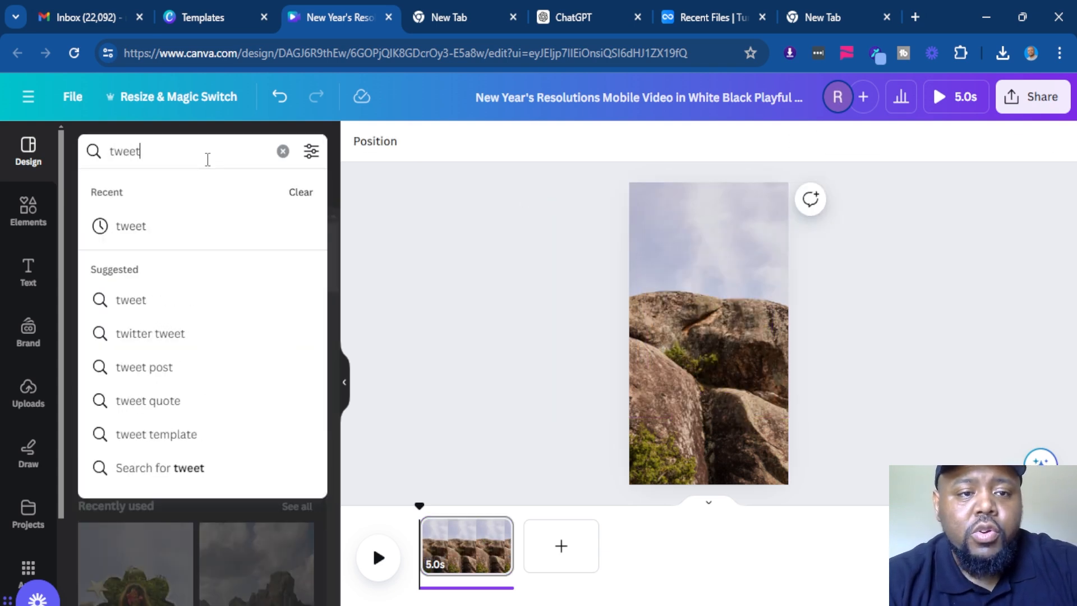
{"action": "key", "text": "Return"}
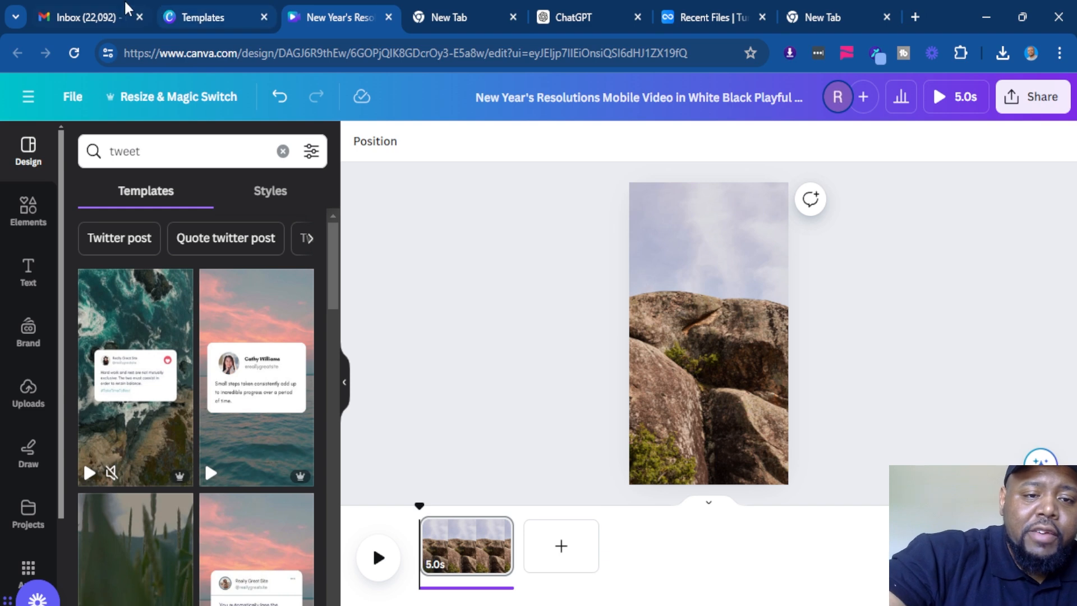
{"action": "left_click_drag", "start_coordinate": [331, 300], "coordinate": [332, 274]}
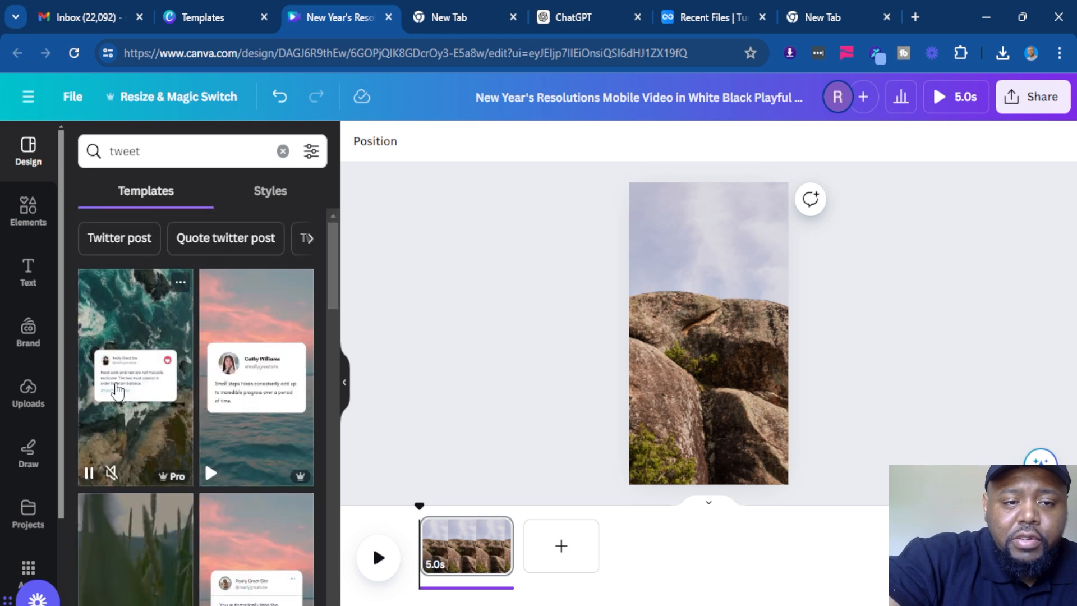
{"action": "left_click", "coordinate": [107, 426]}
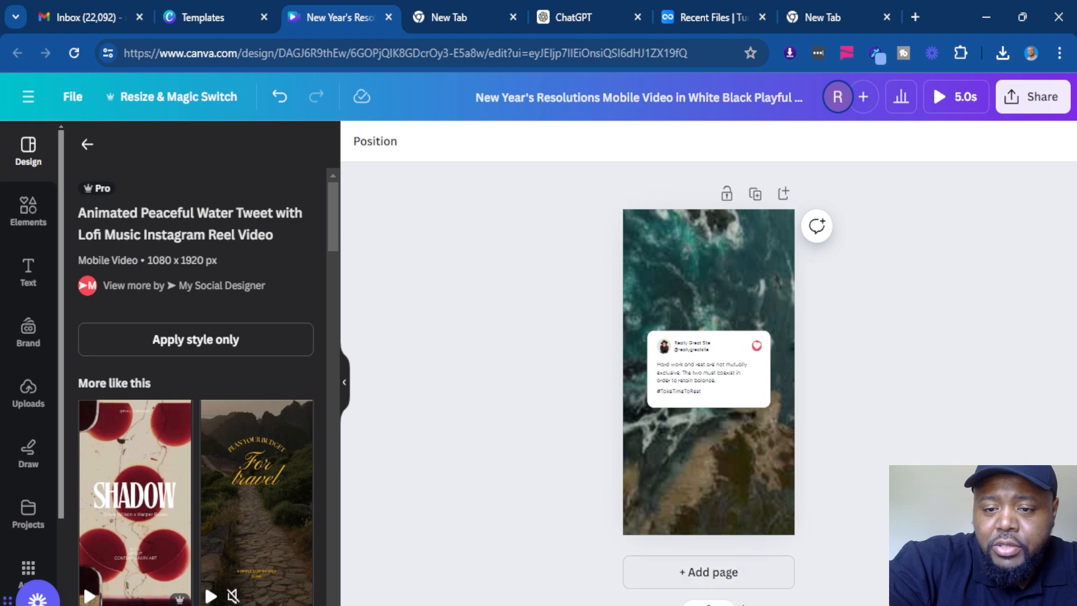
{"action": "scroll", "coordinate": [708, 359], "scroll_direction": "up", "scroll_amount": 4}
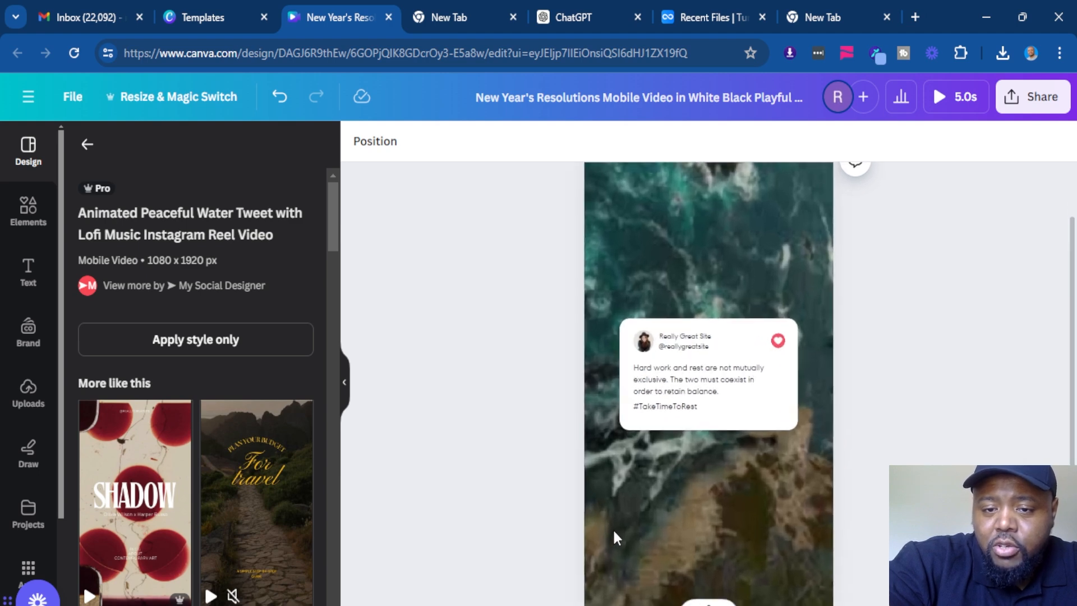
Step: Search the elements for "city scape" and replace the water background with the night-time city highway video
{"action": "left_click", "coordinate": [615, 537]}
{"action": "left_click", "coordinate": [27, 214]}
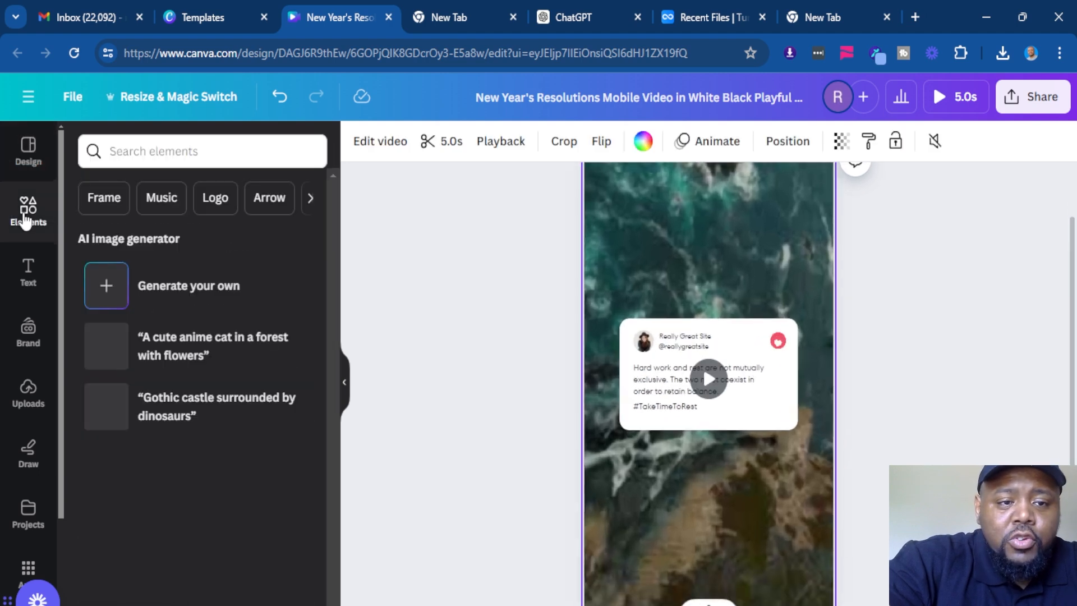
{"action": "left_click", "coordinate": [109, 151]}
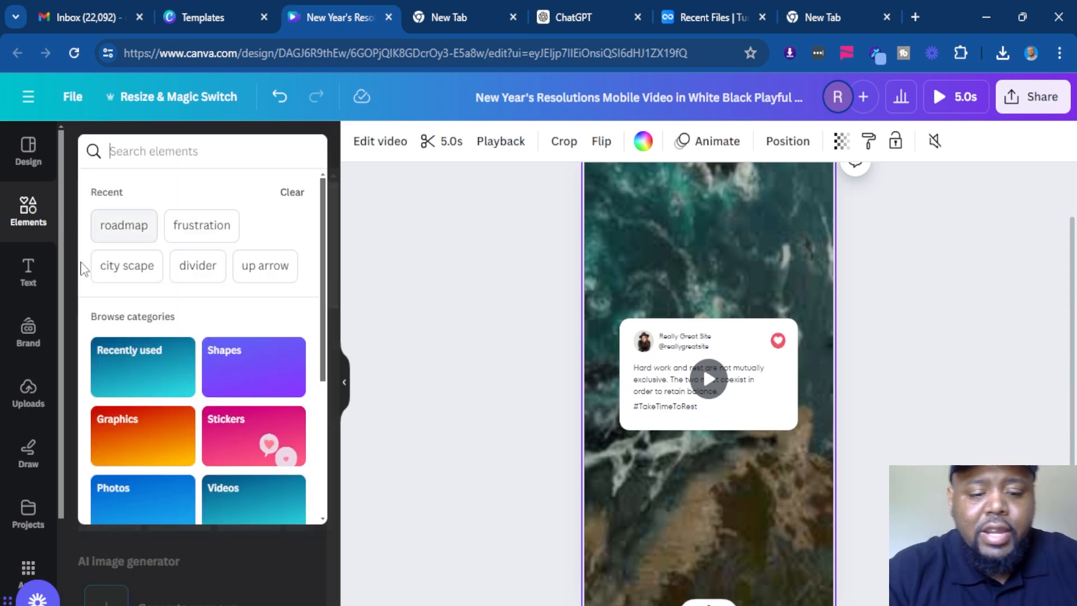
{"action": "left_click", "coordinate": [100, 266]}
{"action": "left_click_drag", "start_coordinate": [112, 326], "coordinate": [770, 301]}
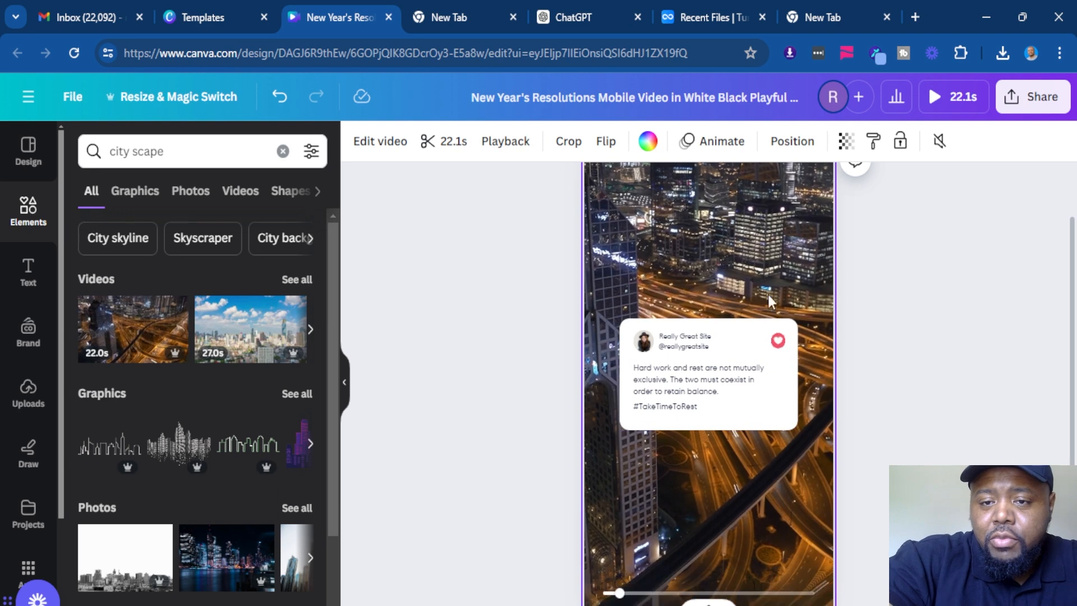
Step: Personalize the tweet card with the uploaded red-cap portrait and the creator's name, and clear its sample text
{"action": "left_click", "coordinate": [646, 346]}
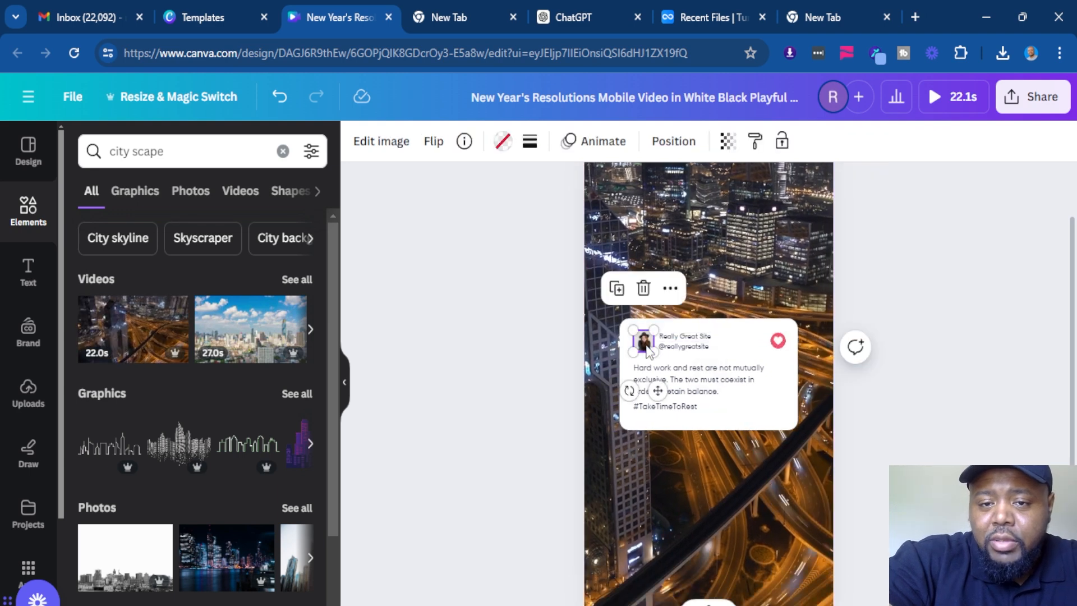
{"action": "left_click", "coordinate": [28, 331]}
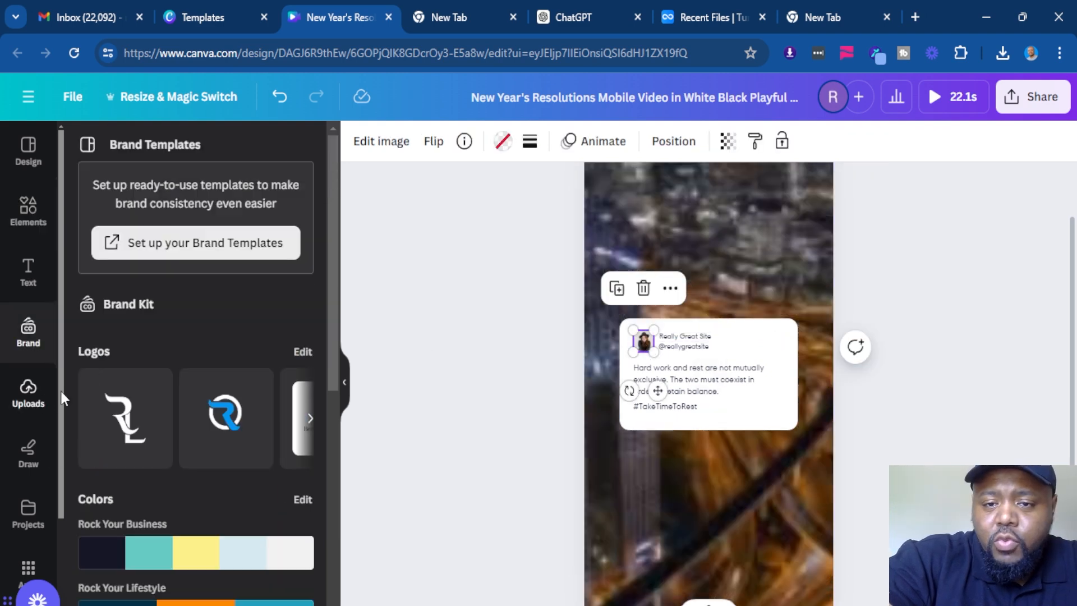
{"action": "left_click", "coordinate": [25, 398]}
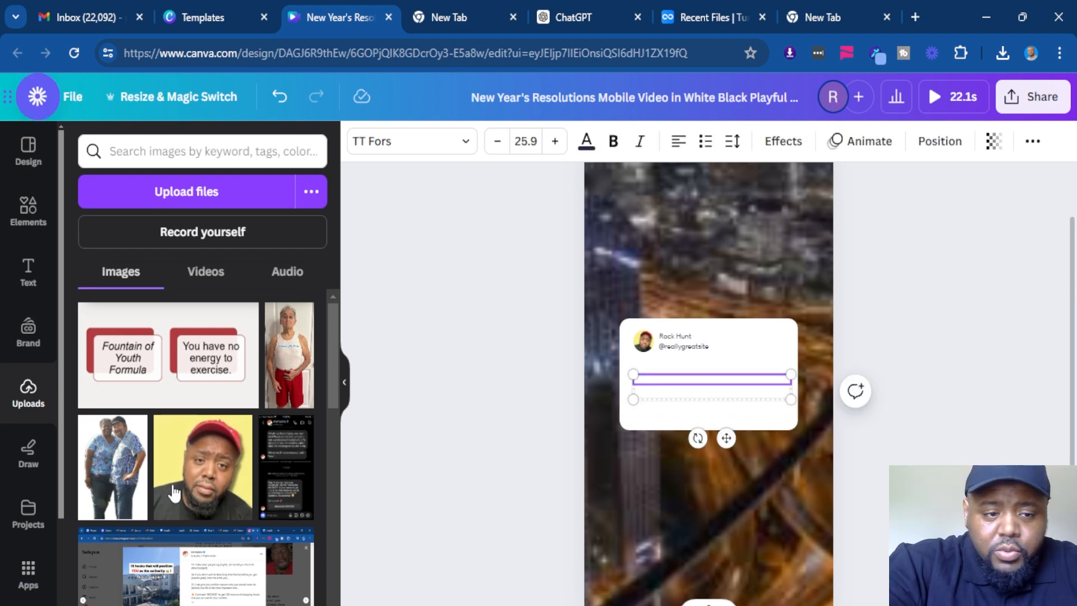
Step: Start Bulk create and upload the viral tweets CSV as its data source
{"action": "left_click", "coordinate": [29, 574]}
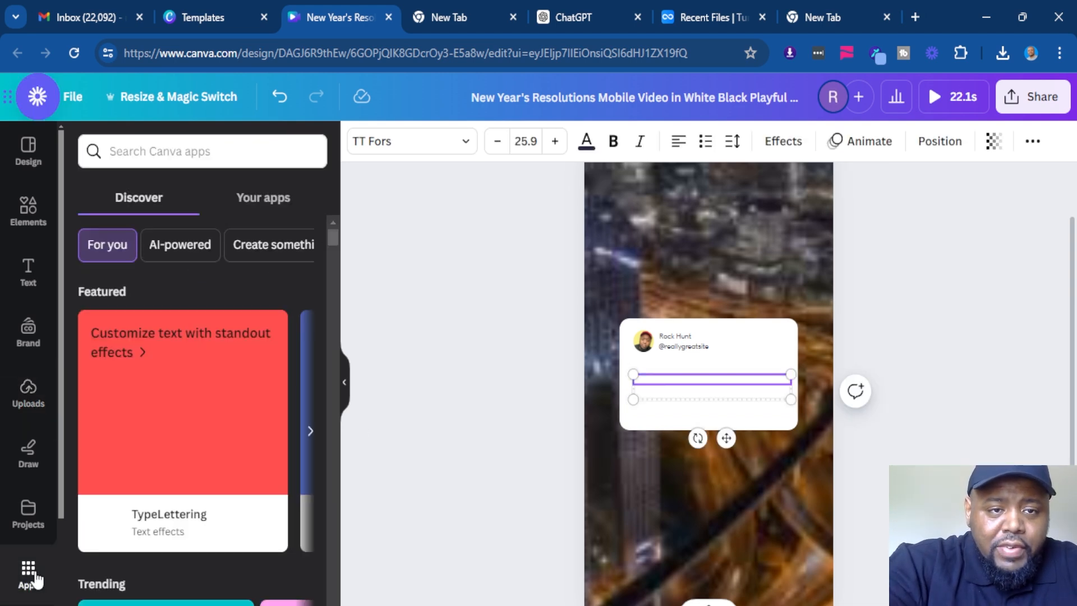
{"action": "scroll", "coordinate": [224, 392], "scroll_direction": "down", "scroll_amount": 5}
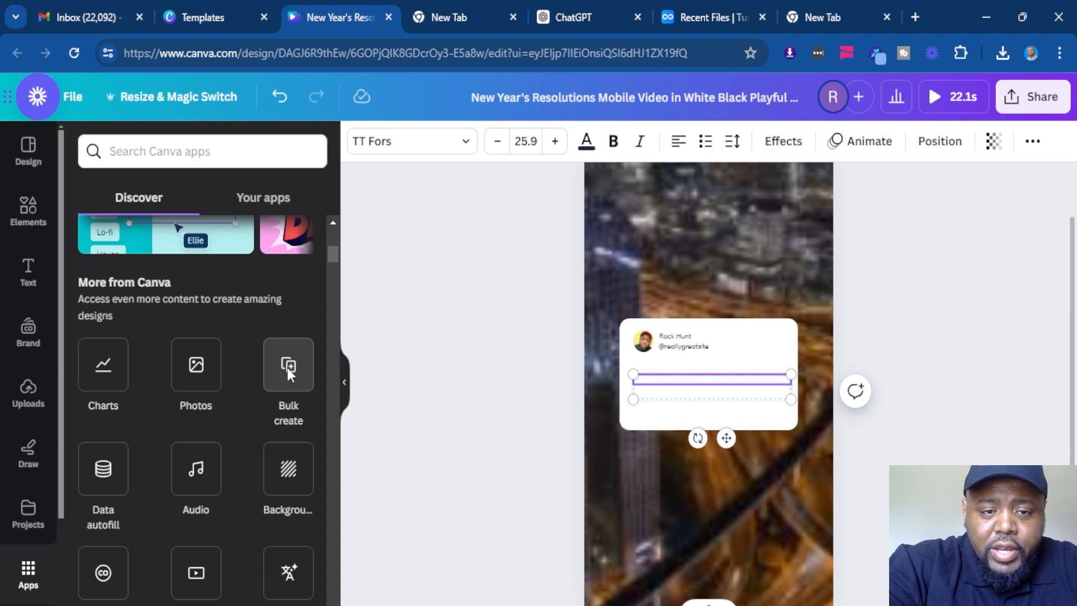
{"action": "left_click", "coordinate": [289, 377]}
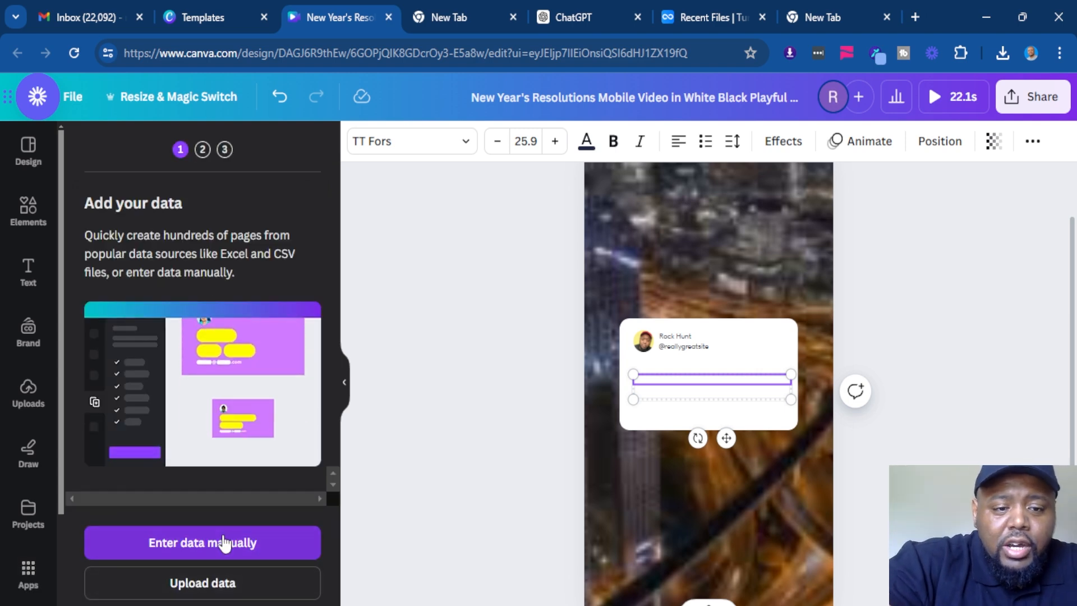
{"action": "left_click", "coordinate": [197, 586]}
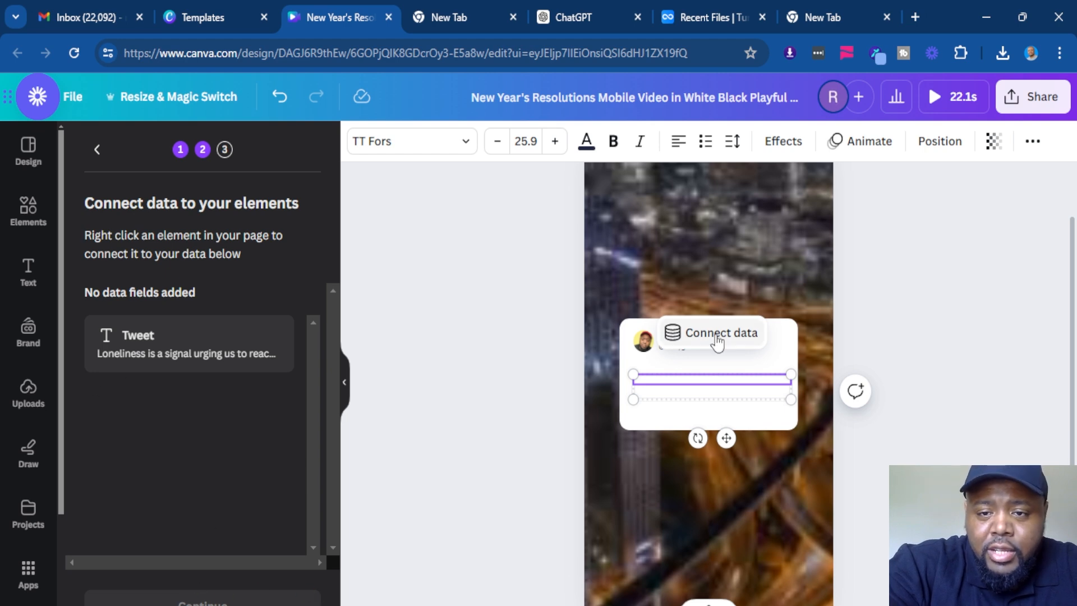
Step: Connect the empty text box on the tweet card to the Tweet data field and continue to applying the data
{"action": "left_click", "coordinate": [717, 339]}
{"action": "left_click", "coordinate": [711, 462]}
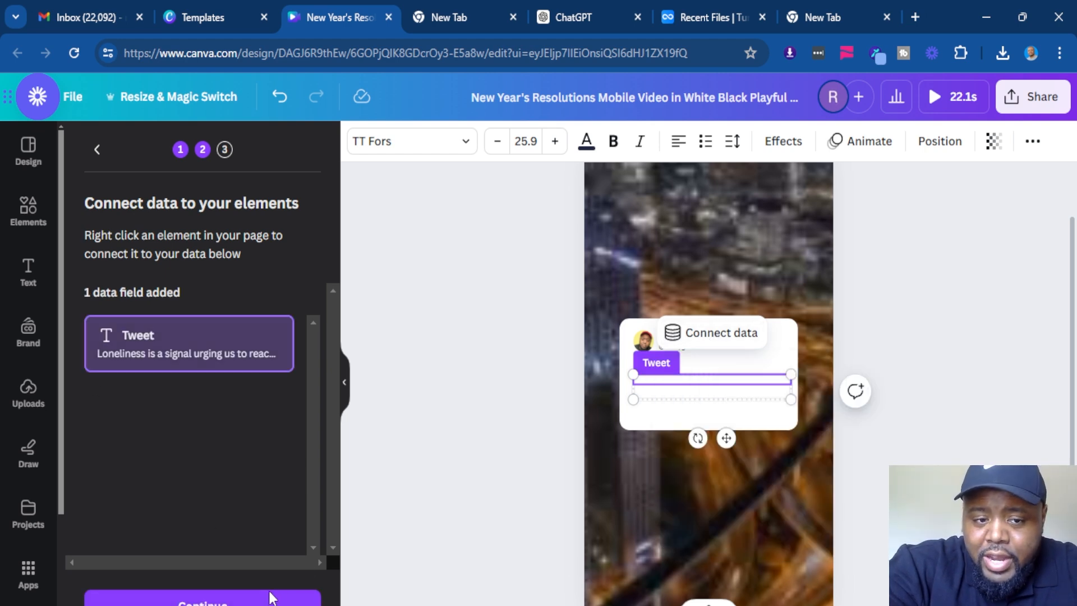
{"action": "left_click", "coordinate": [271, 596]}
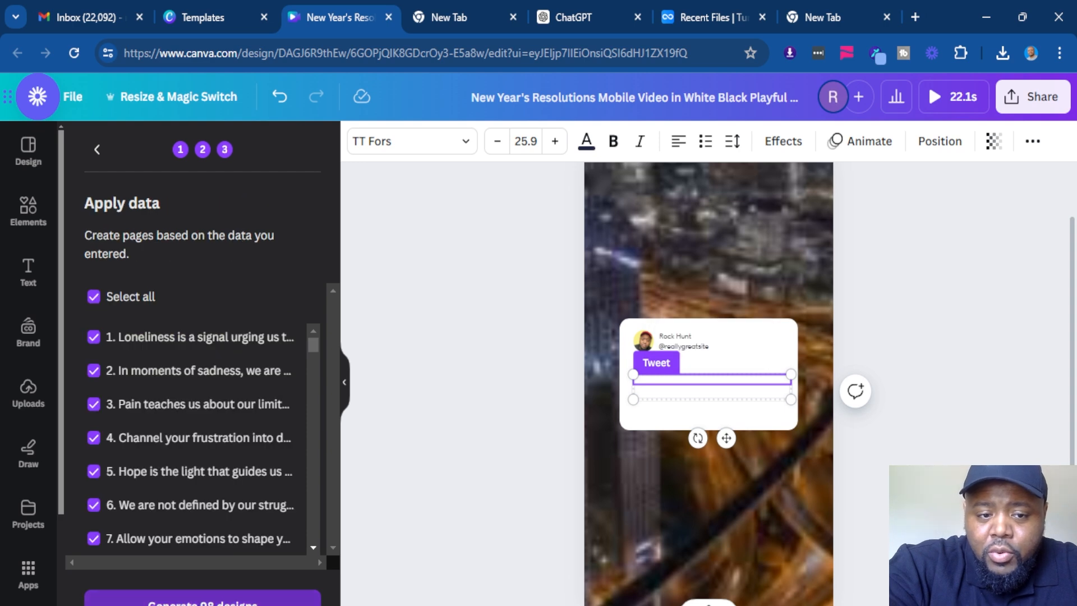
Step: Generate designs from all the selected tweet rows and look through the pages of the resulting bulk video design
{"action": "left_click", "coordinate": [205, 593]}
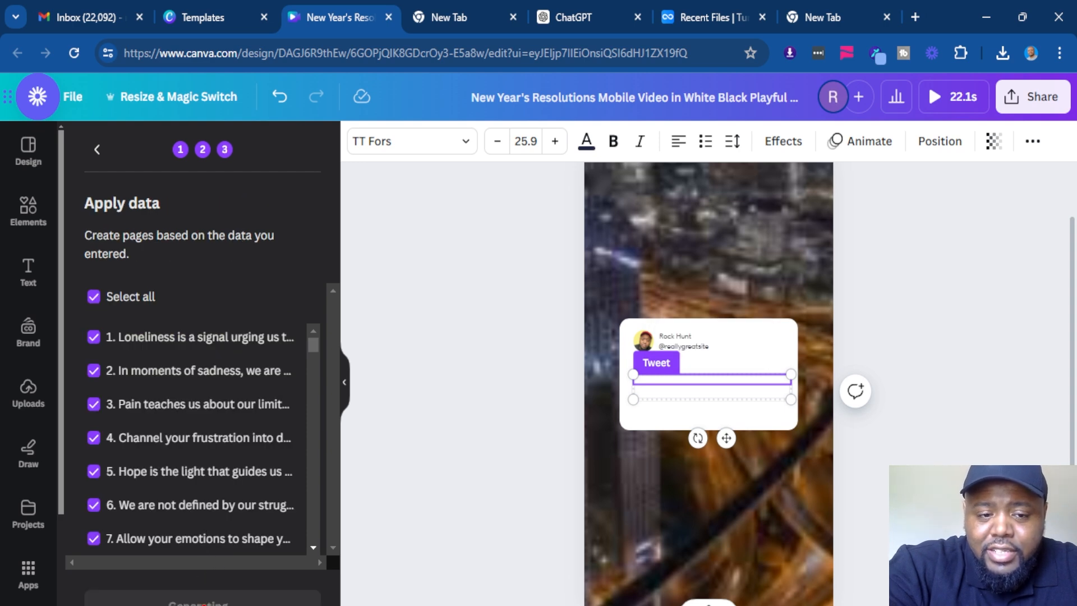
{"action": "left_click", "coordinate": [533, 592]}
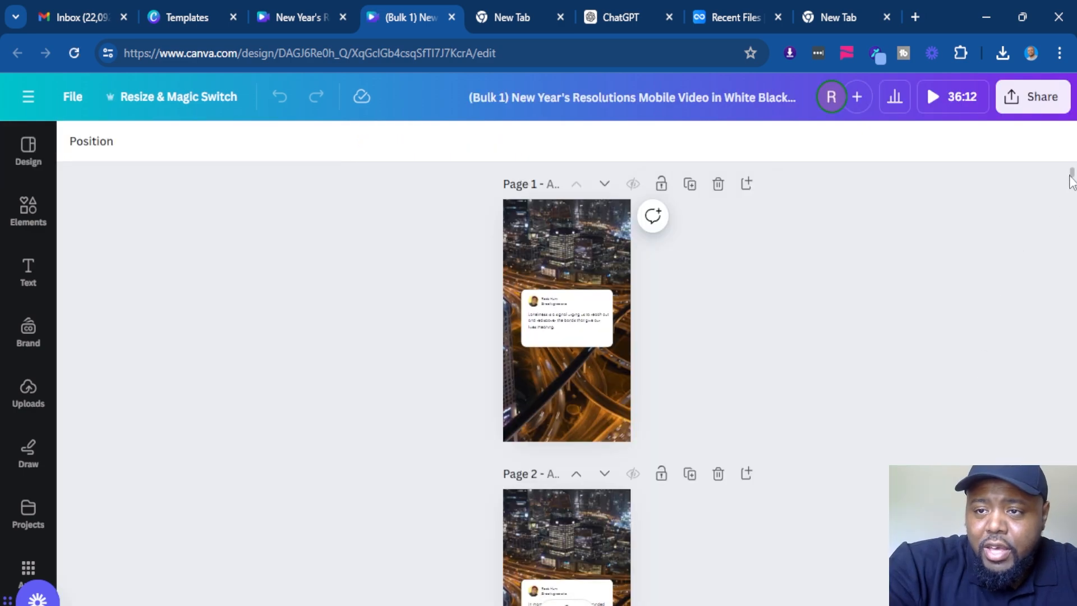
{"action": "left_click_drag", "start_coordinate": [1071, 174], "coordinate": [1072, 247]}
{"action": "left_click_drag", "start_coordinate": [819, 605], "coordinate": [841, 605]}
{"action": "left_click_drag", "start_coordinate": [1073, 245], "coordinate": [1075, 243]}
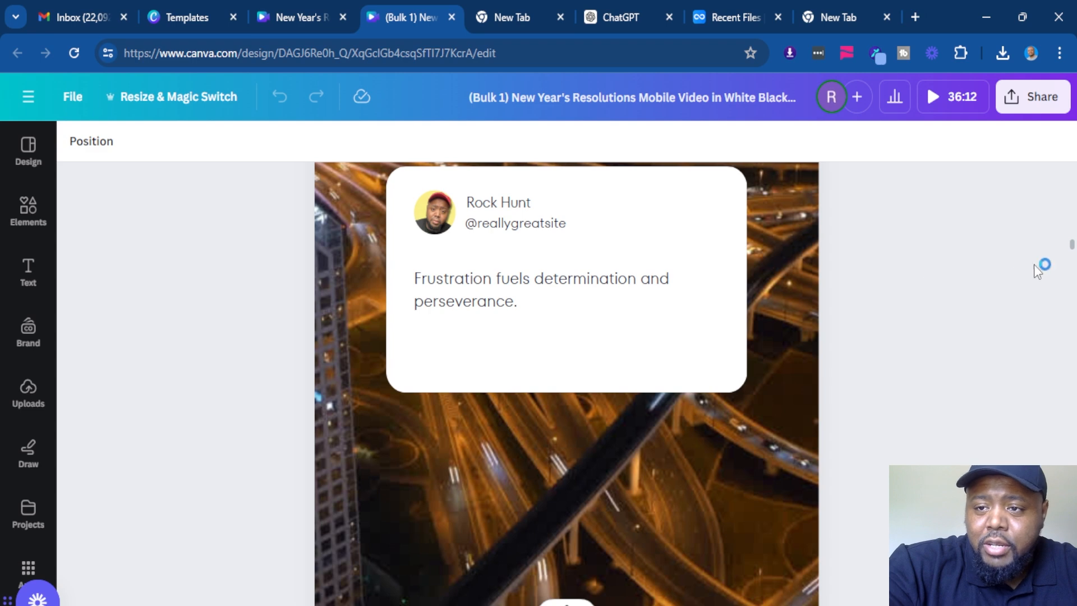
Step: Review more of the generated tweet pages and download all pages of the bulk video design as separate files
{"action": "left_click_drag", "start_coordinate": [1072, 246], "coordinate": [1072, 254]}
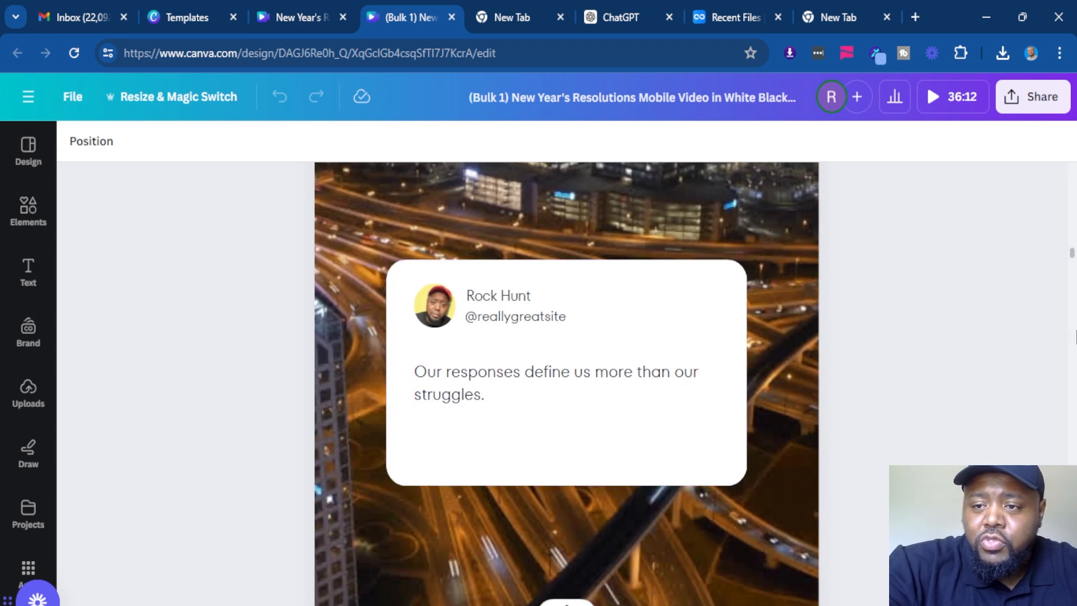
{"action": "left_click_drag", "start_coordinate": [1072, 255], "coordinate": [1073, 276]}
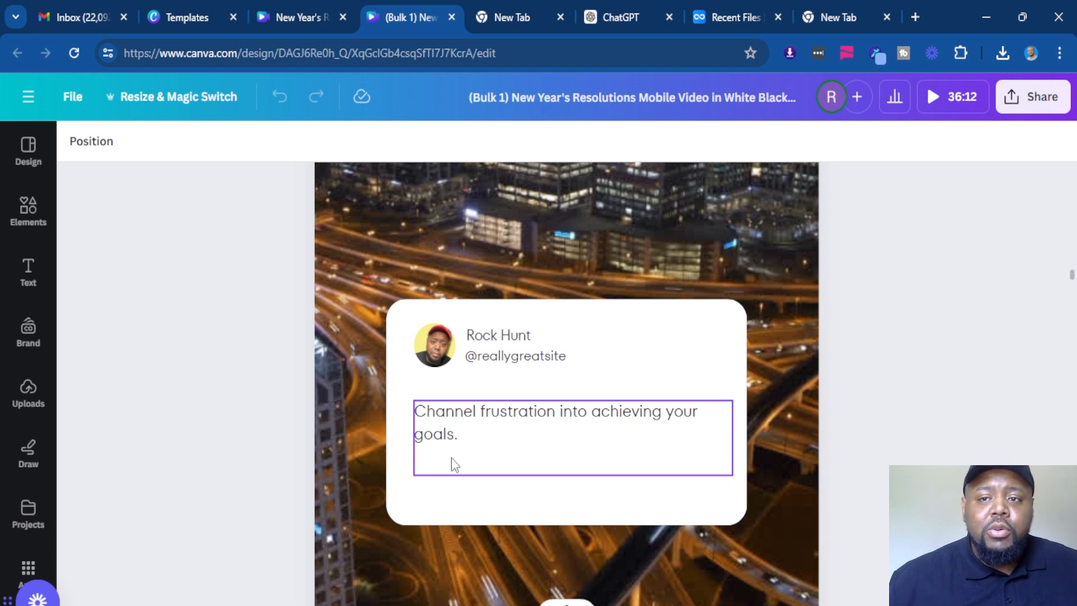
{"action": "left_click", "coordinate": [1032, 96]}
{"action": "left_click", "coordinate": [801, 478]}
{"action": "left_click", "coordinate": [764, 321]}
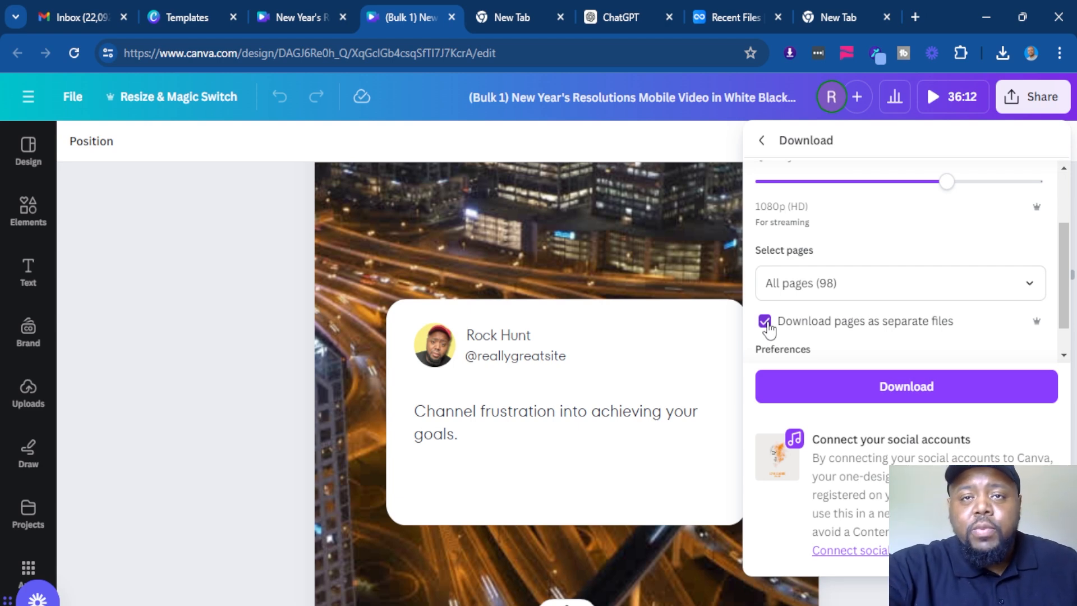
{"action": "left_click", "coordinate": [931, 387]}
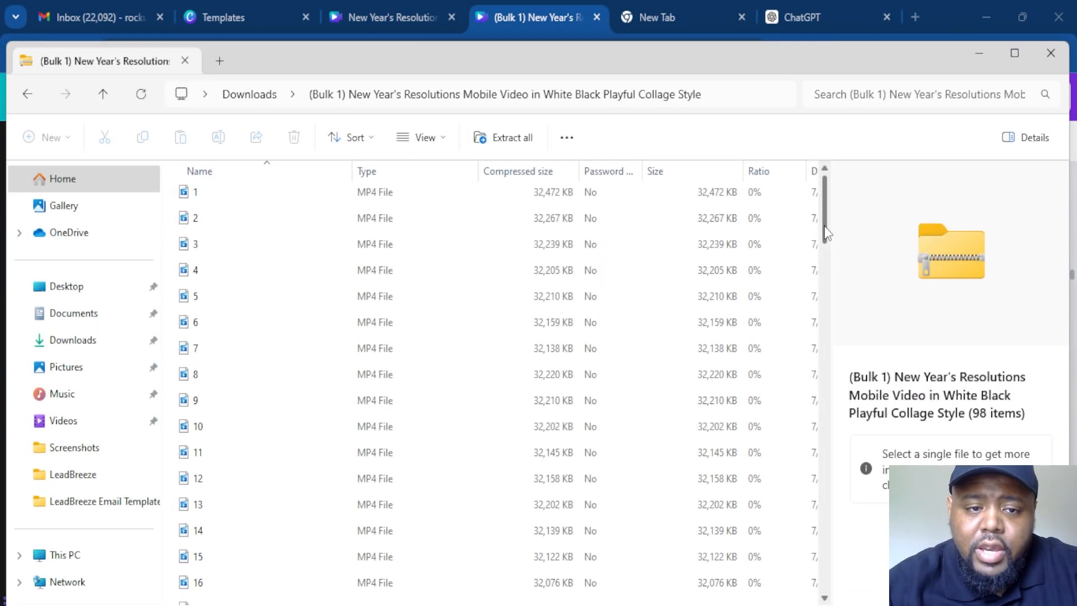
Step: Look through the numbered MP4 files inside the downloaded bulk design archive in File Explorer
{"action": "mouse_move", "coordinate": [824, 230]}
{"action": "left_mouse_down"}
{"action": "mouse_move", "coordinate": [853, 548]}
{"action": "mouse_move", "coordinate": [813, 222]}
{"action": "left_mouse_up"}
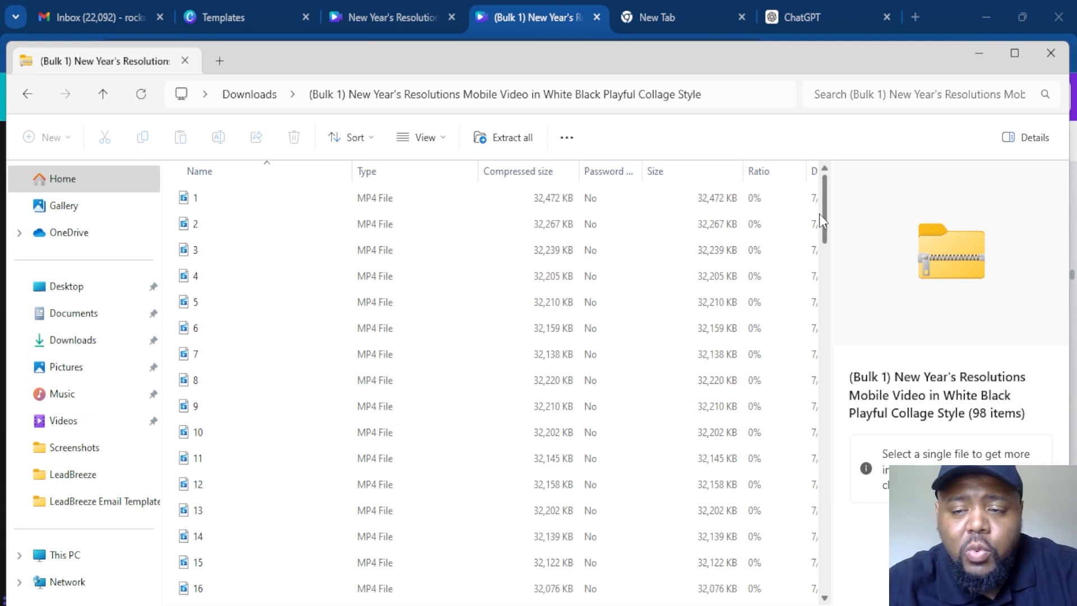
{"action": "left_click_drag", "start_coordinate": [820, 221], "coordinate": [752, 330]}
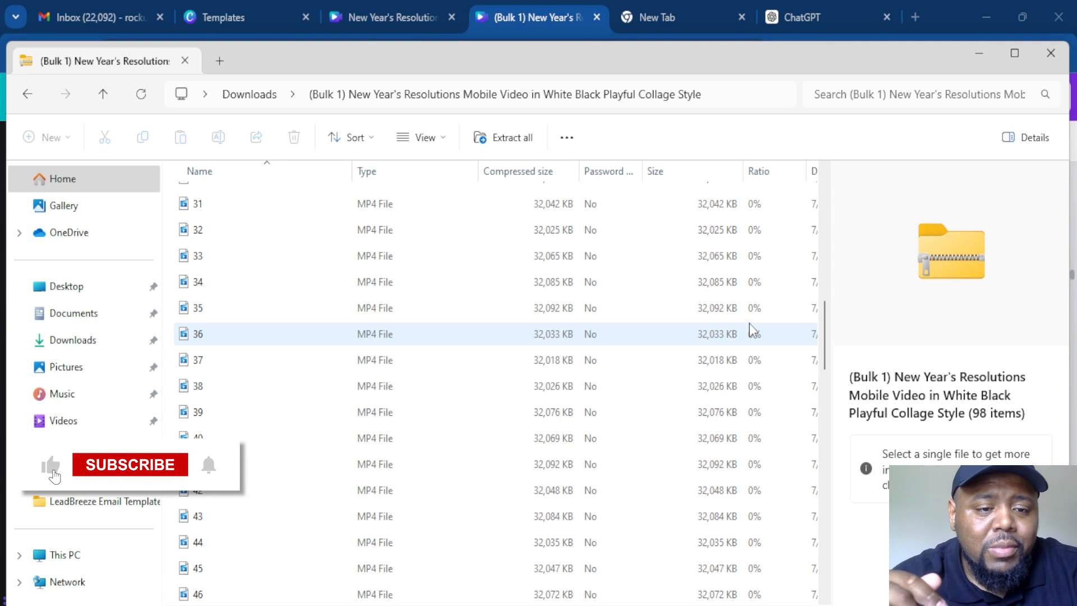